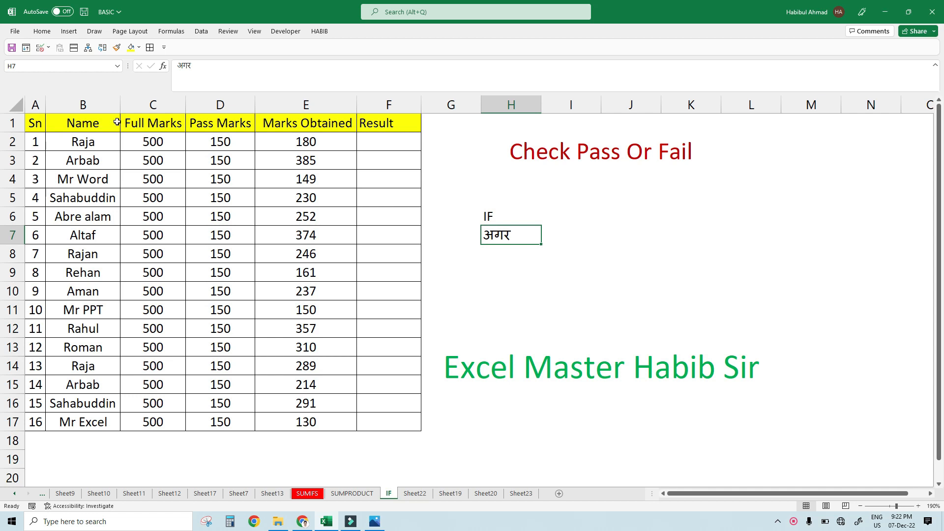
- Examine the marks table's columns and the first student's full marks, pass marks, marks obtained and result cells
{"action": "left_click", "coordinate": [39, 126]}
{"action": "left_click_drag", "start_coordinate": [40, 126], "coordinate": [374, 421]}
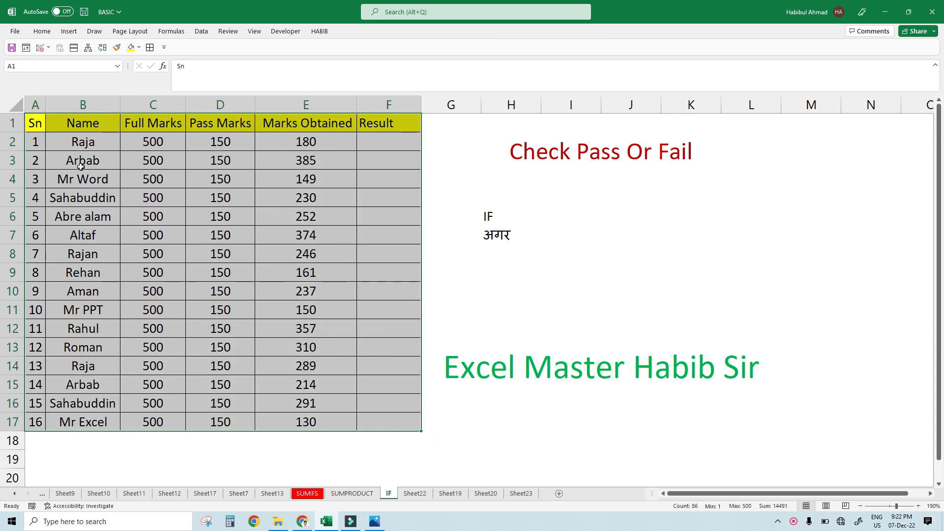
{"action": "left_click", "coordinate": [92, 129]}
{"action": "left_click_drag", "start_coordinate": [29, 121], "coordinate": [174, 124]}
{"action": "left_click", "coordinate": [93, 126]}
{"action": "left_click", "coordinate": [175, 127]}
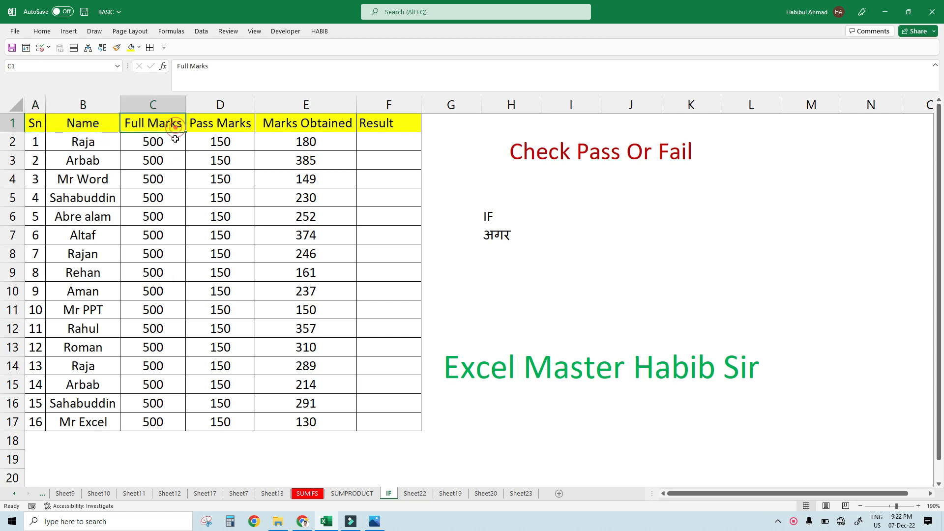
{"action": "left_click", "coordinate": [230, 127]}
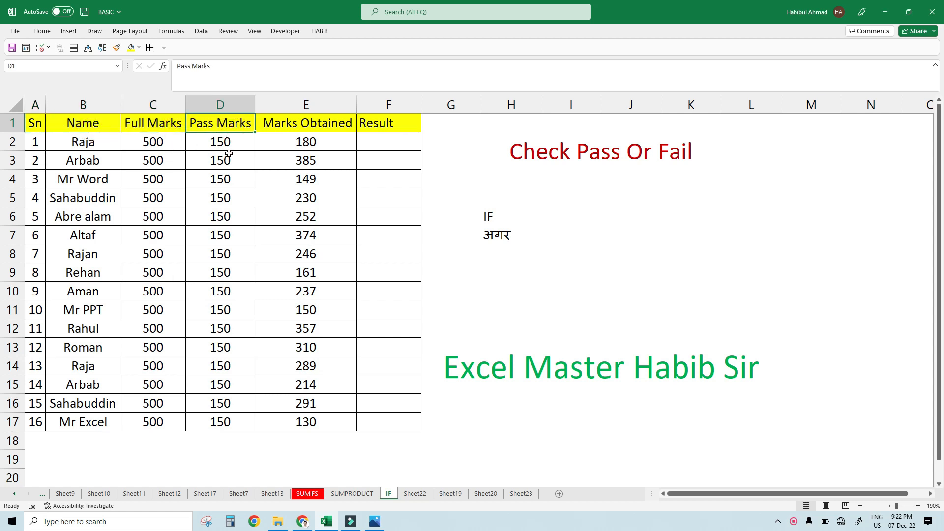
{"action": "left_click", "coordinate": [299, 128]}
{"action": "left_click", "coordinate": [309, 145]}
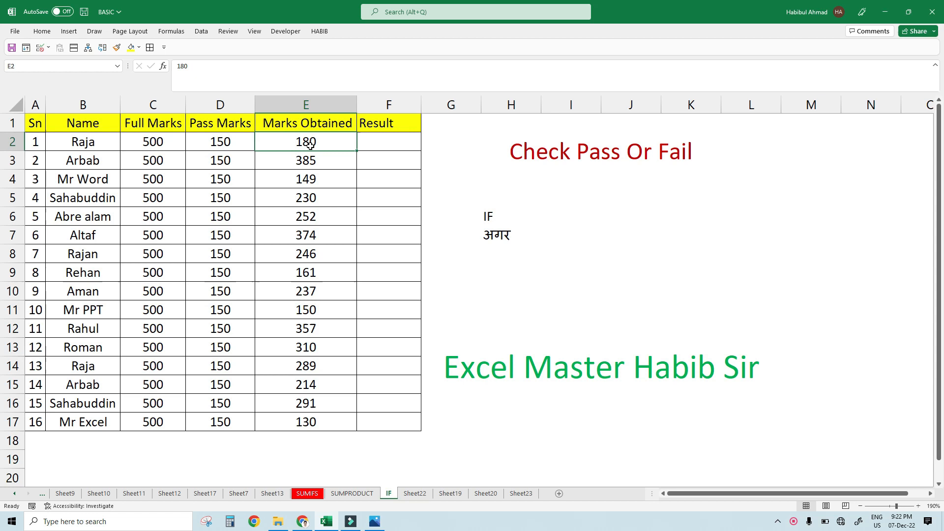
{"action": "left_click", "coordinate": [160, 139]}
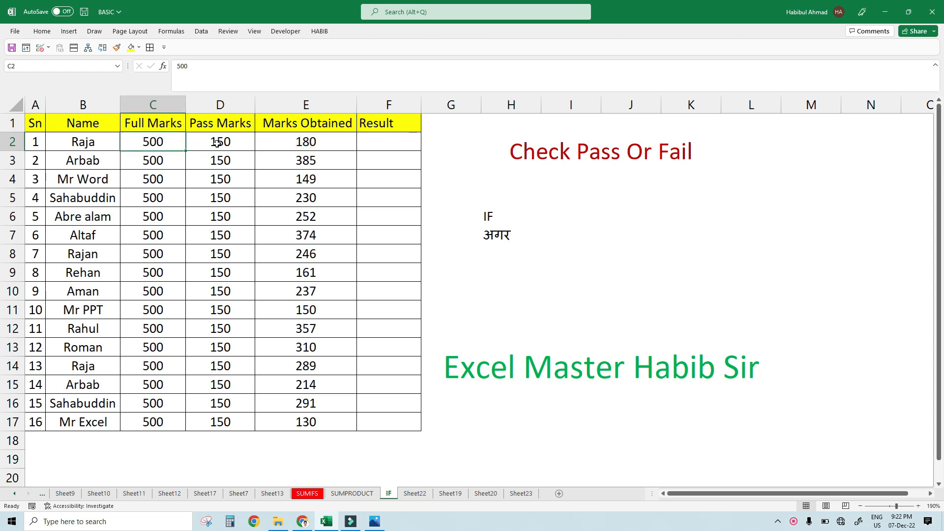
{"action": "left_click", "coordinate": [232, 142]}
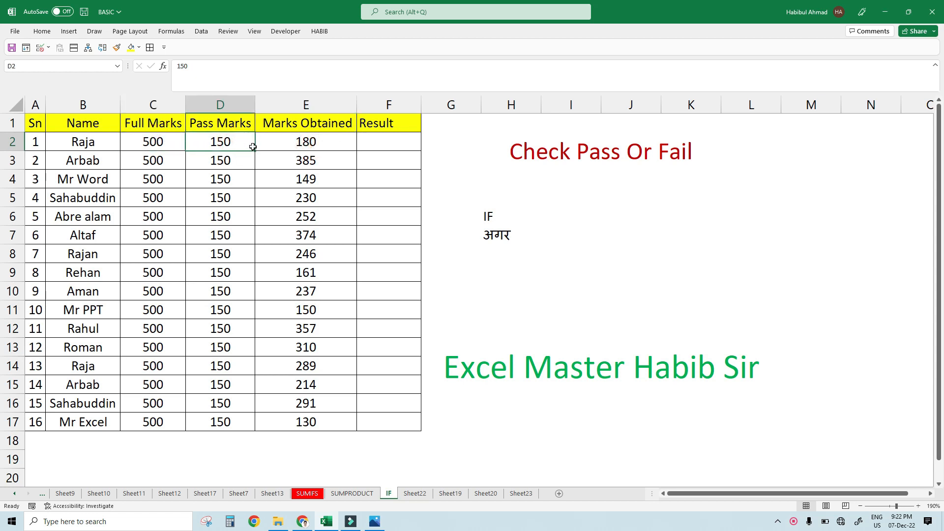
{"action": "left_click", "coordinate": [292, 149]}
{"action": "left_click", "coordinate": [395, 145]}
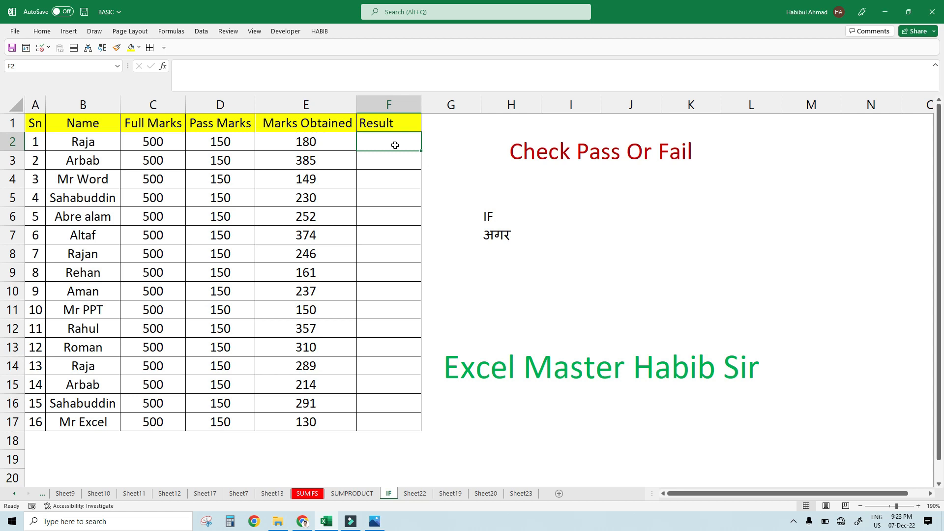
- Center the IF label and its Hindi translation horizontally in cells H6:H7
{"action": "left_click_drag", "start_coordinate": [491, 215], "coordinate": [503, 236]}
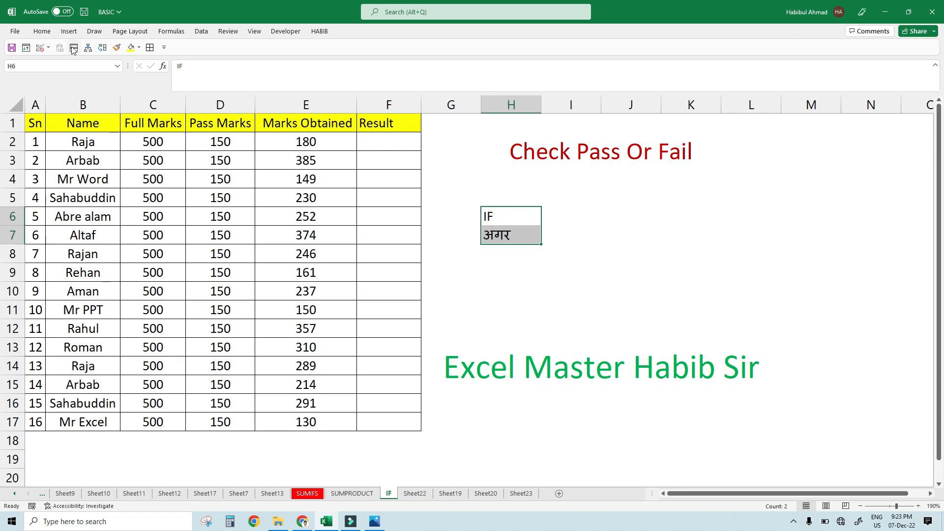
{"action": "left_click", "coordinate": [42, 31]}
{"action": "left_click", "coordinate": [253, 69]}
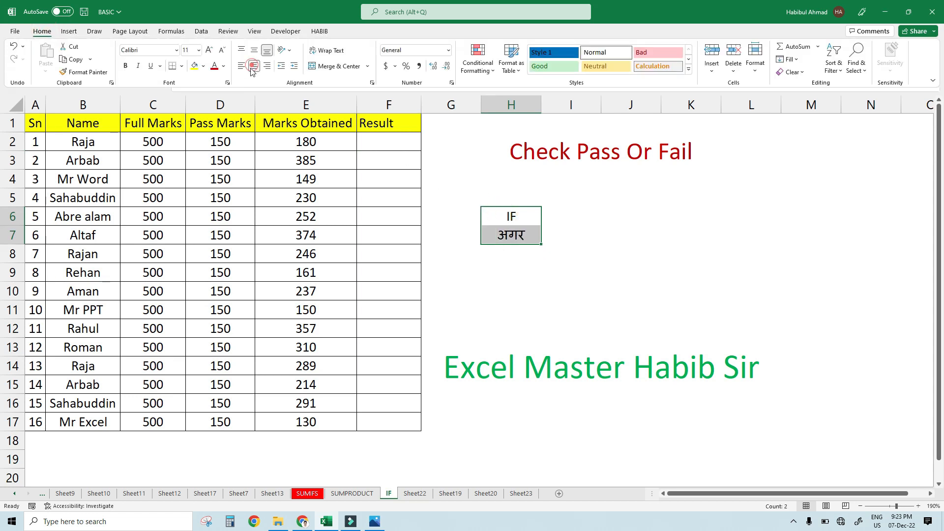
{"action": "left_click", "coordinate": [505, 220]}
{"action": "left_click", "coordinate": [433, 181]}
- Enter =IF(E2>150,"Pass","Fail") in F2 and fill it down the Result column to row 17
{"action": "left_click", "coordinate": [389, 139]}
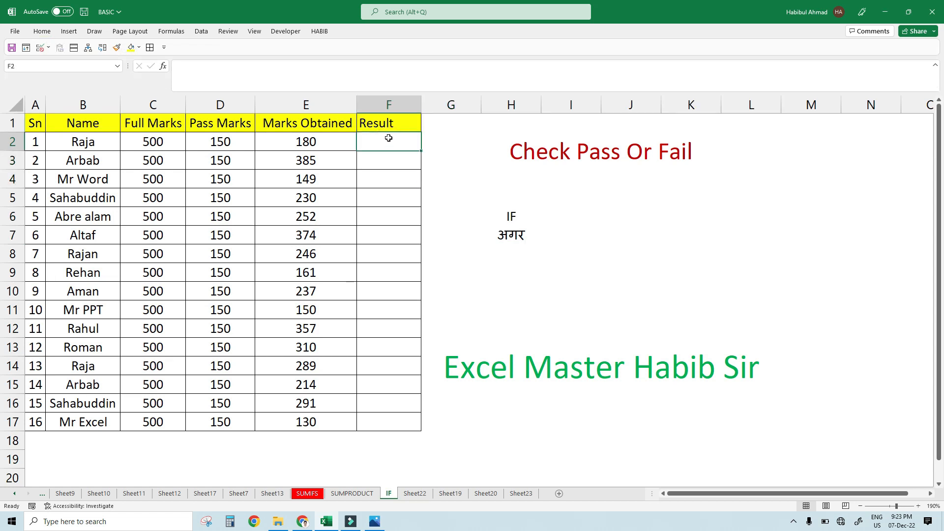
{"action": "type", "text": "="}
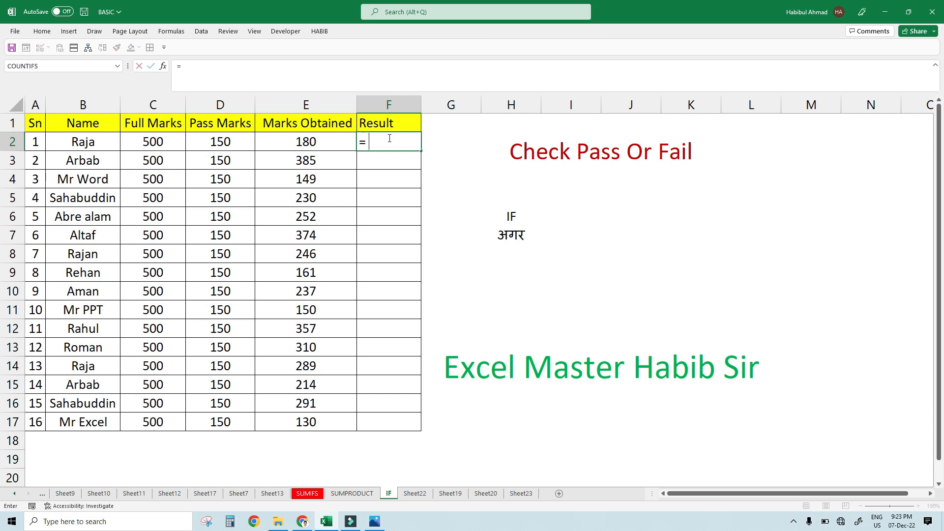
{"action": "type", "text": "if"}
{"action": "key", "text": "Tab"}
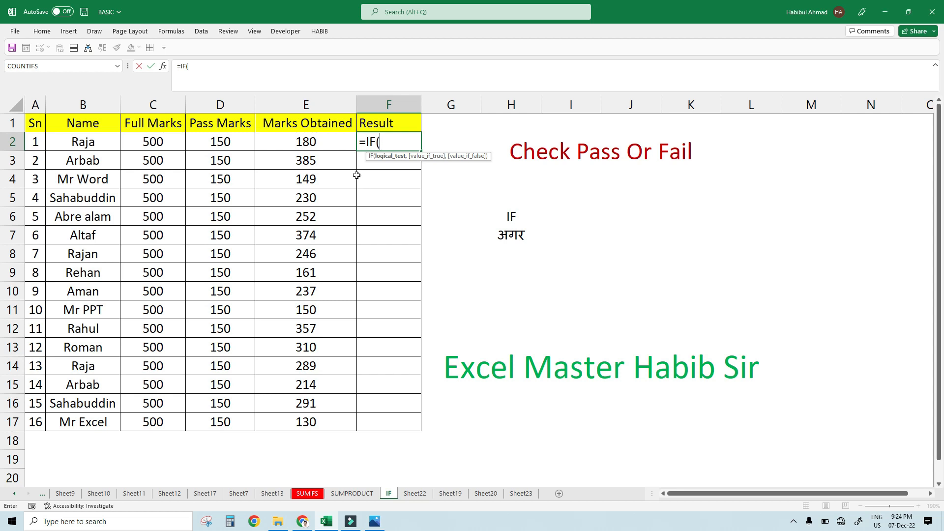
{"action": "left_click", "coordinate": [318, 139]}
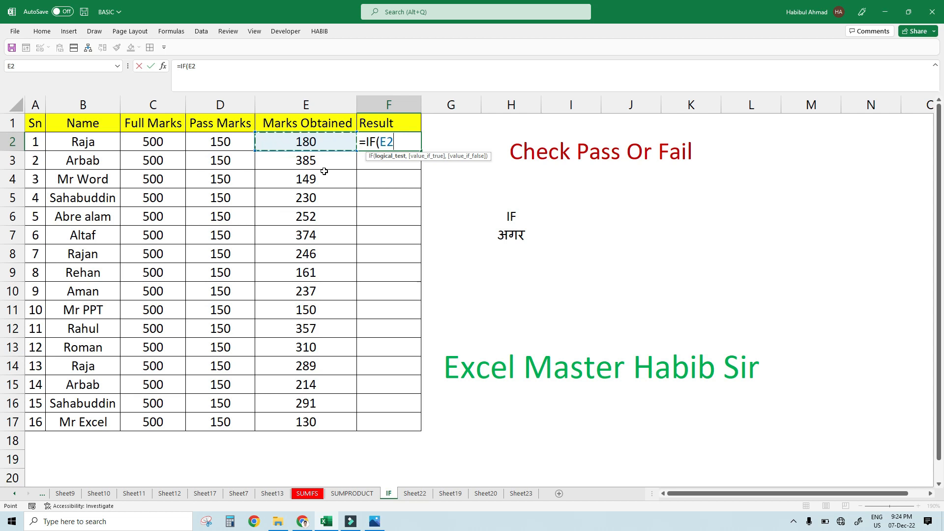
{"action": "type", "text": ">15"}
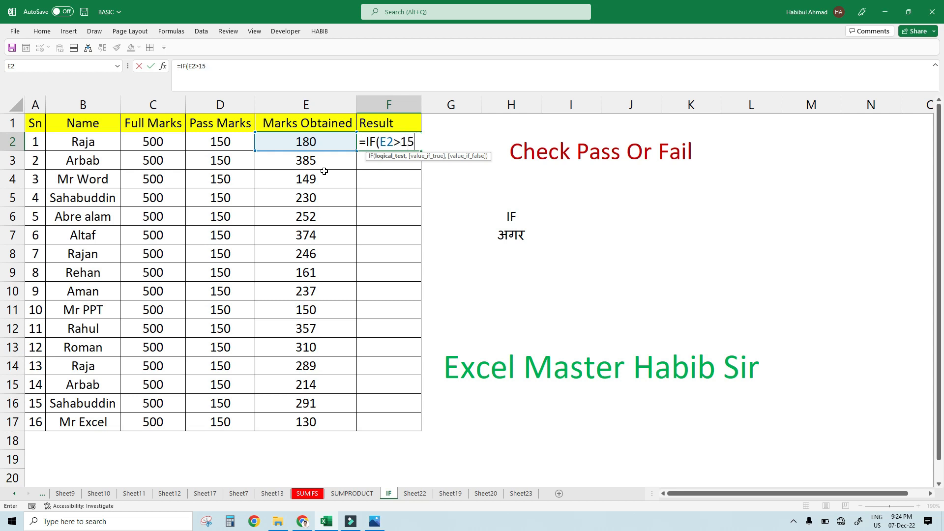
{"action": "type", "text": "0,"}
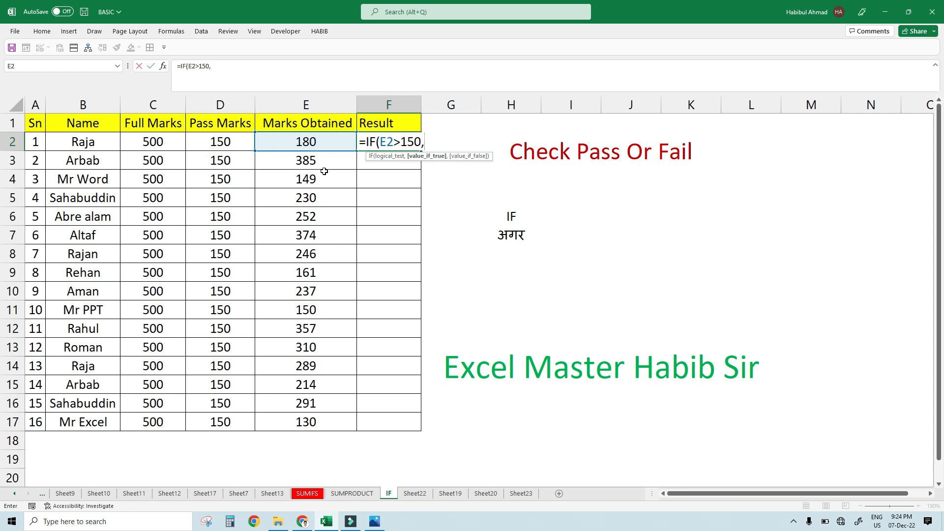
{"action": "type", "text": "\"Pass\","}
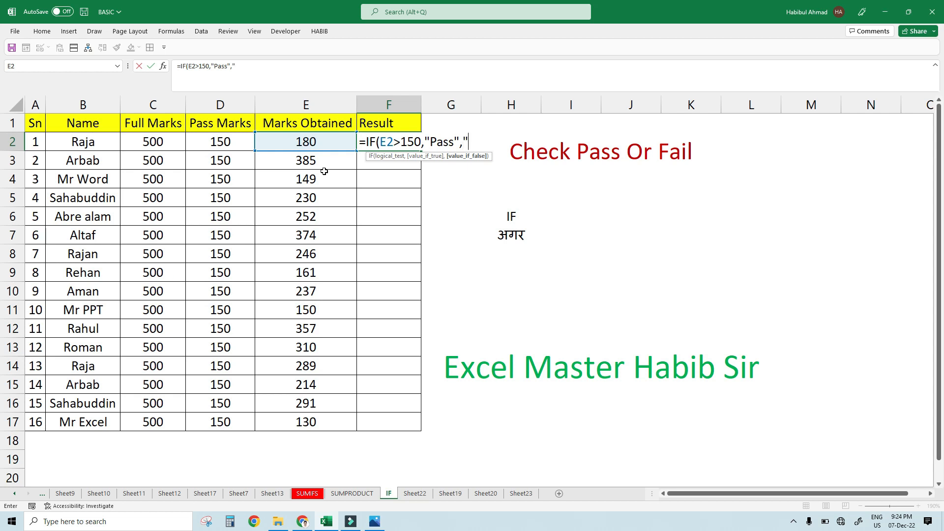
{"action": "type", "text": "Fail\")"}
{"action": "key", "text": "Return"}
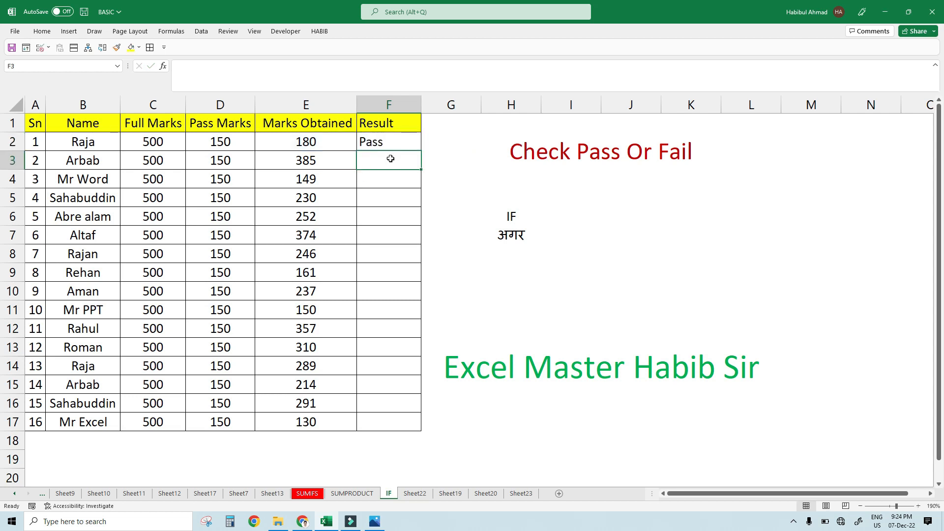
{"action": "left_click", "coordinate": [394, 143]}
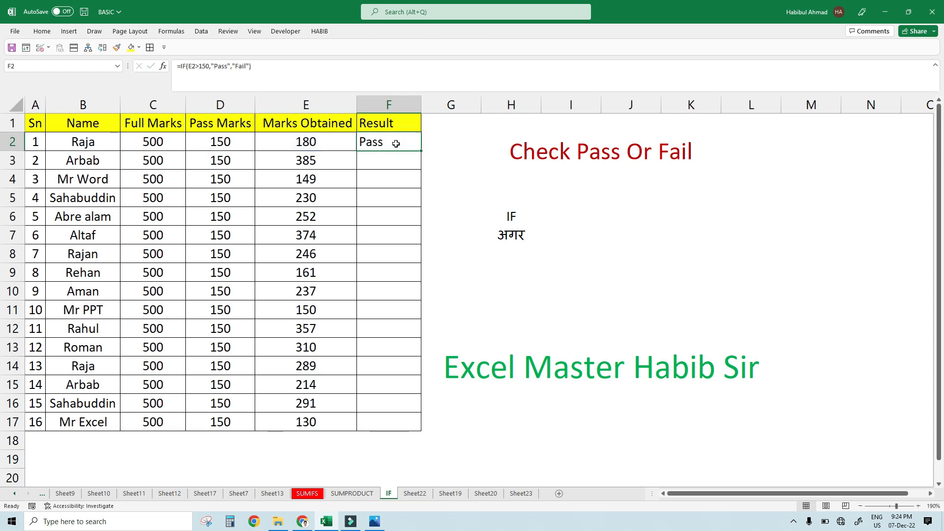
{"action": "double_click", "coordinate": [421, 153]}
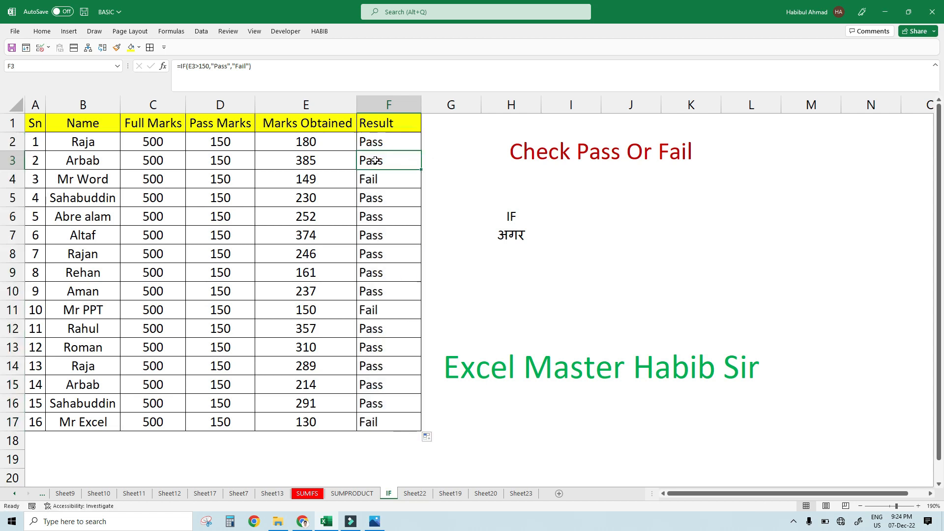
- Compare the marks obtained with the results in rows 4, 11 and 17
{"action": "left_click", "coordinate": [10, 182]}
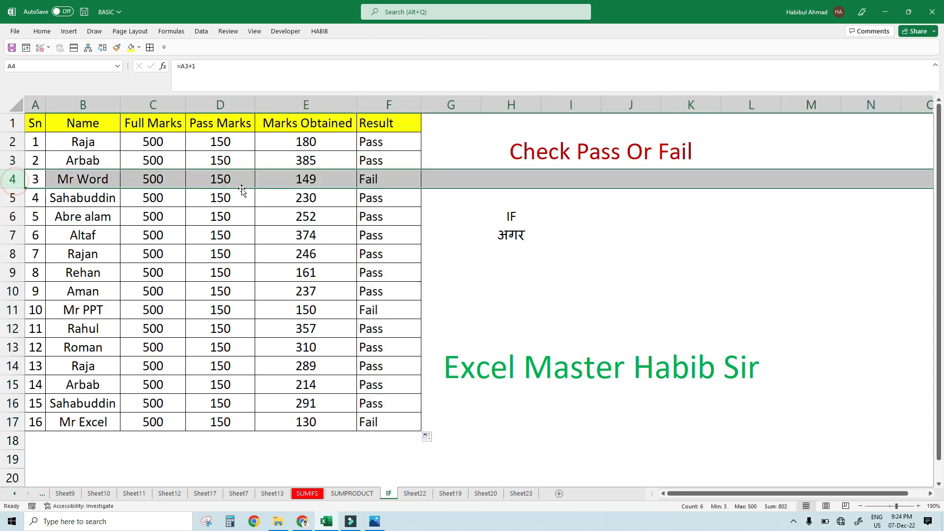
{"action": "left_click", "coordinate": [310, 183]}
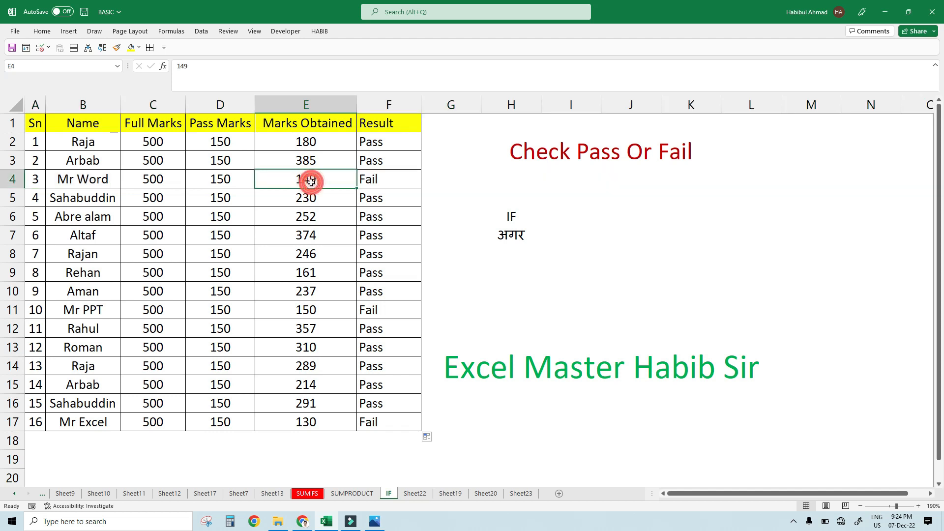
{"action": "left_click", "coordinate": [375, 180]}
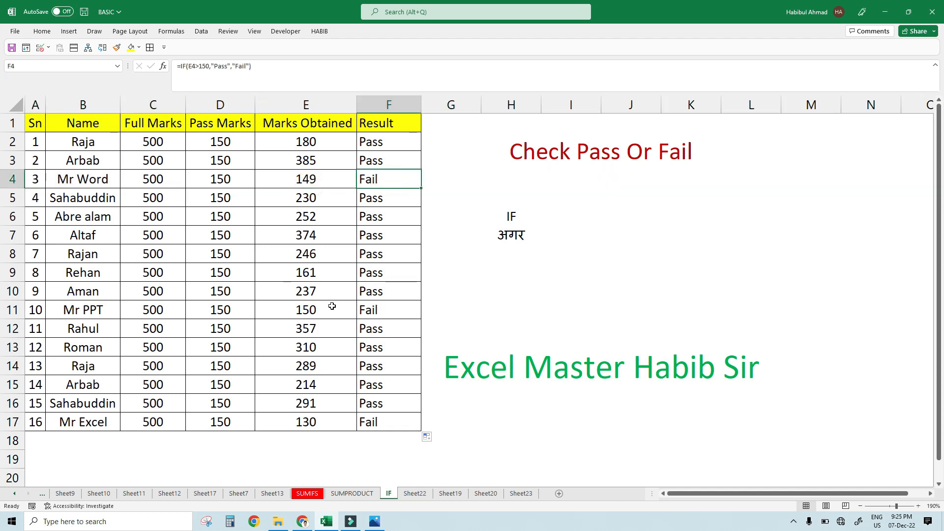
{"action": "left_click", "coordinate": [393, 310]}
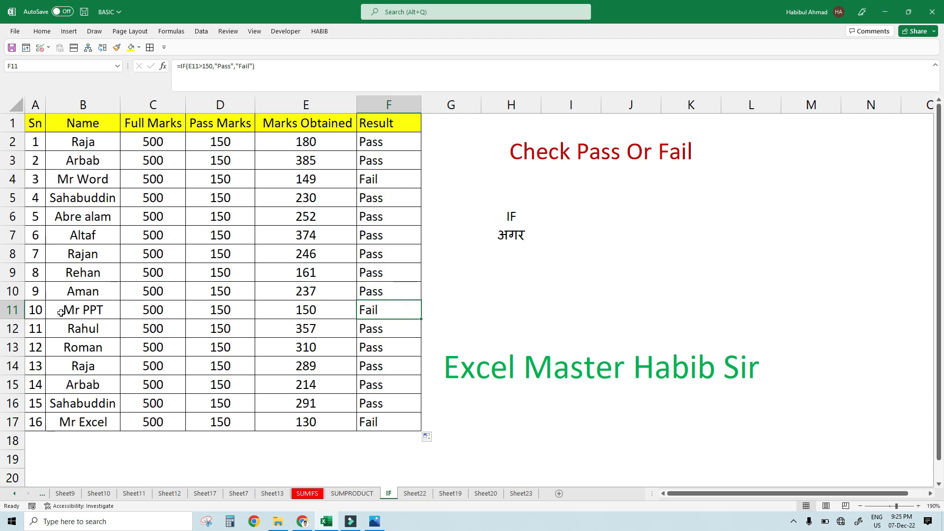
{"action": "left_click", "coordinate": [12, 310]}
{"action": "left_click", "coordinate": [323, 311]}
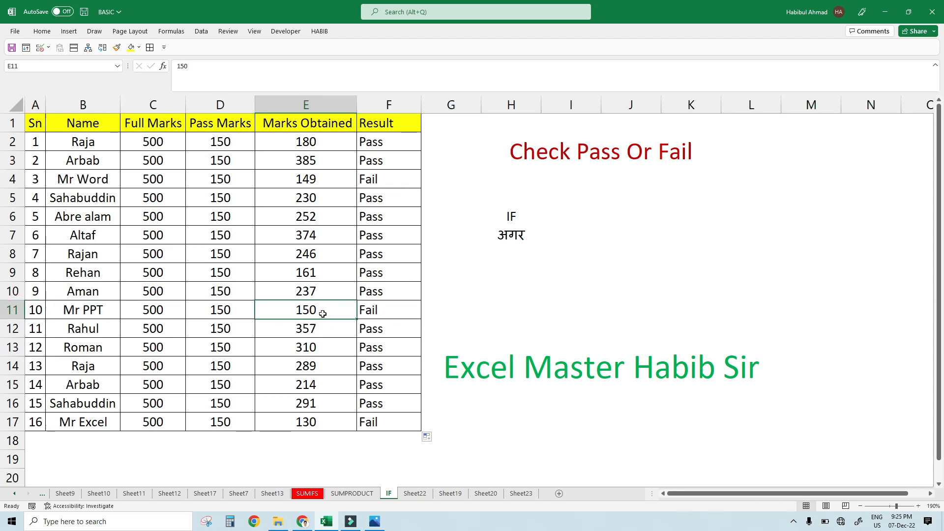
{"action": "left_click", "coordinate": [382, 309]}
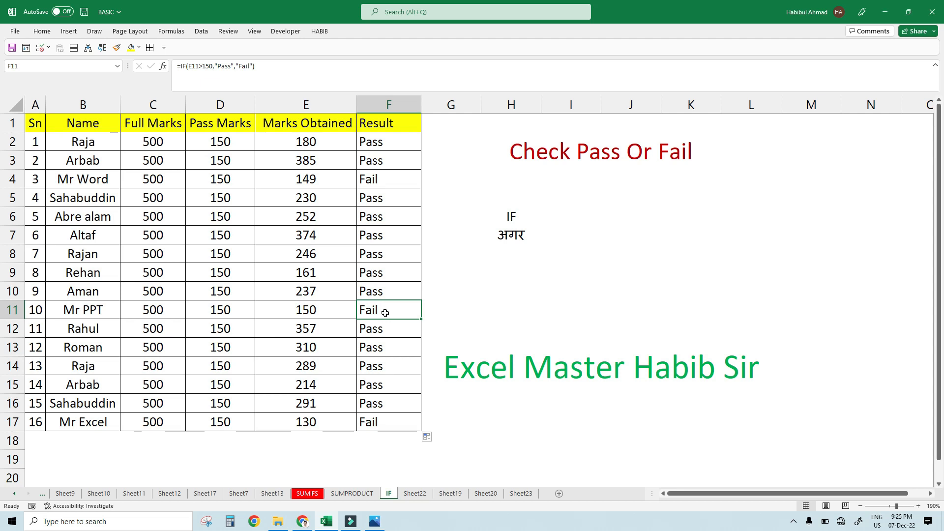
{"action": "left_click", "coordinate": [12, 421]}
{"action": "left_click", "coordinate": [382, 424]}
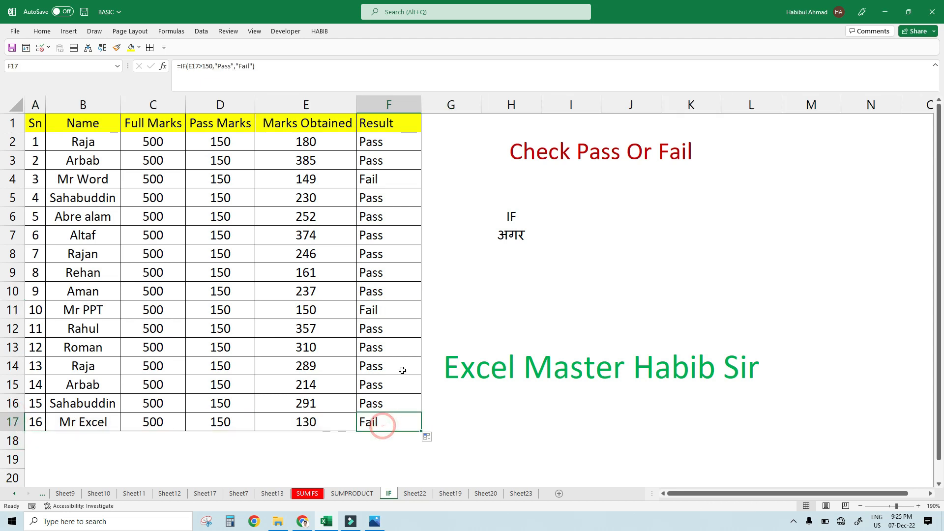
- Change the F2 formula to =IF(E2>=150,"Pass","Fail") and refill it down the Result column to row 17
{"action": "left_click", "coordinate": [386, 141]}
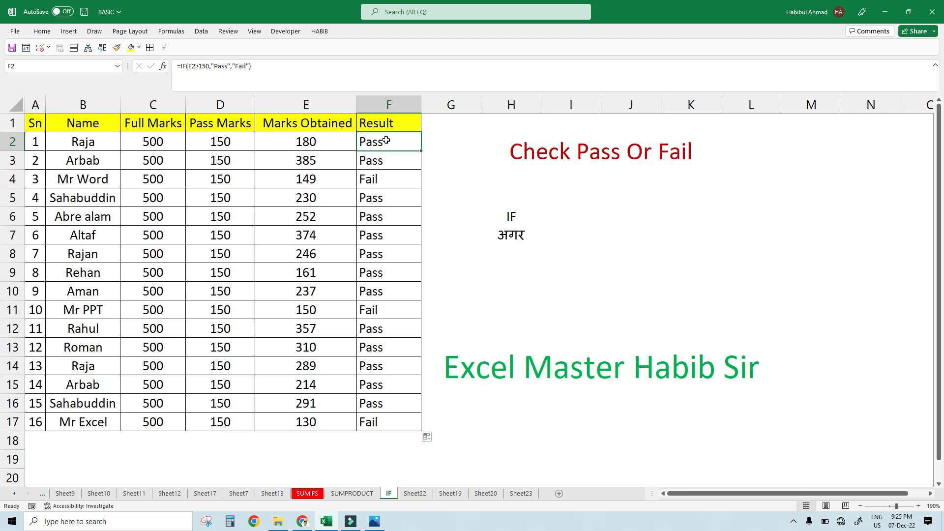
{"action": "double_click", "coordinate": [386, 141]}
{"action": "left_click", "coordinate": [400, 141]}
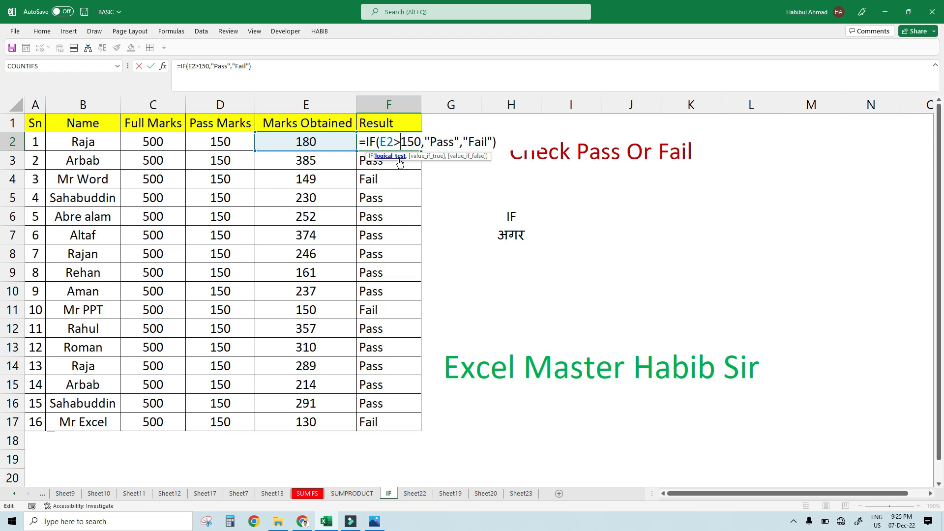
{"action": "type", "text": "+"}
{"action": "key", "text": "BackSpace"}
{"action": "type", "text": "="}
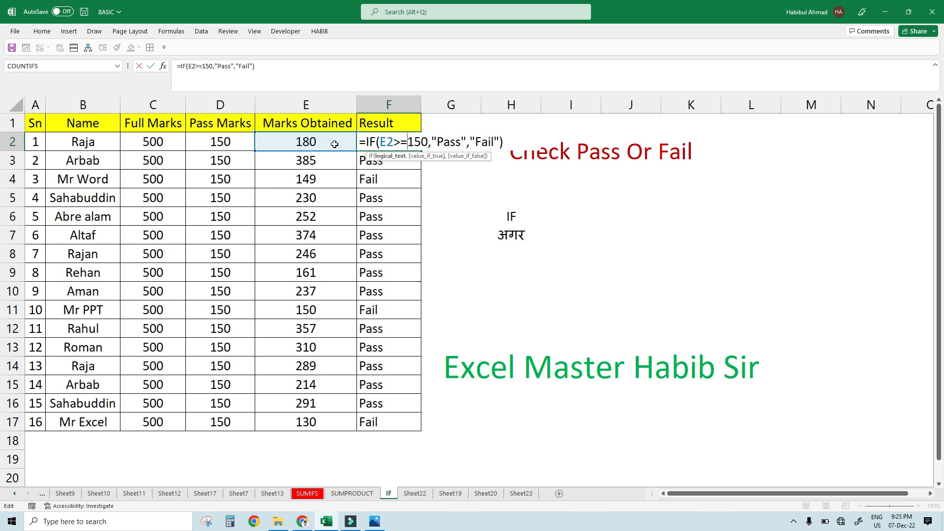
{"action": "key", "text": "Return"}
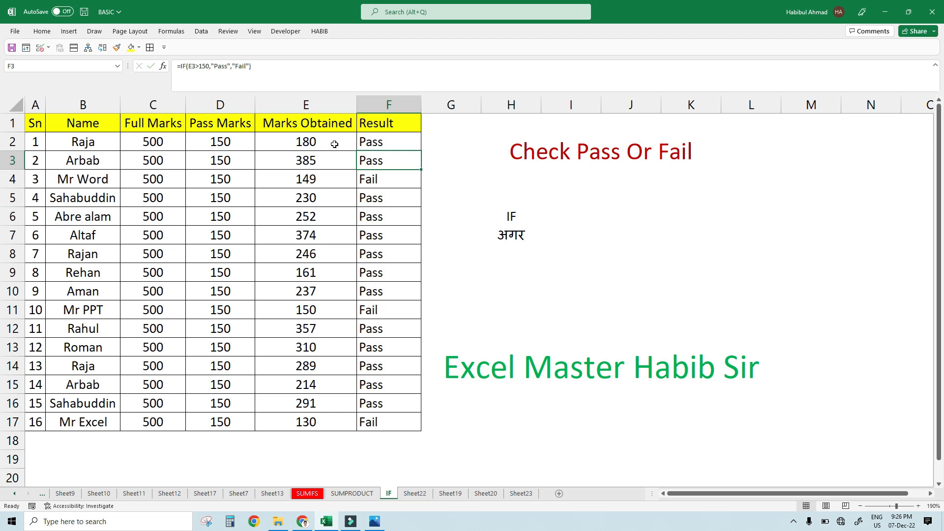
{"action": "left_click", "coordinate": [405, 143]}
{"action": "double_click", "coordinate": [417, 148]}
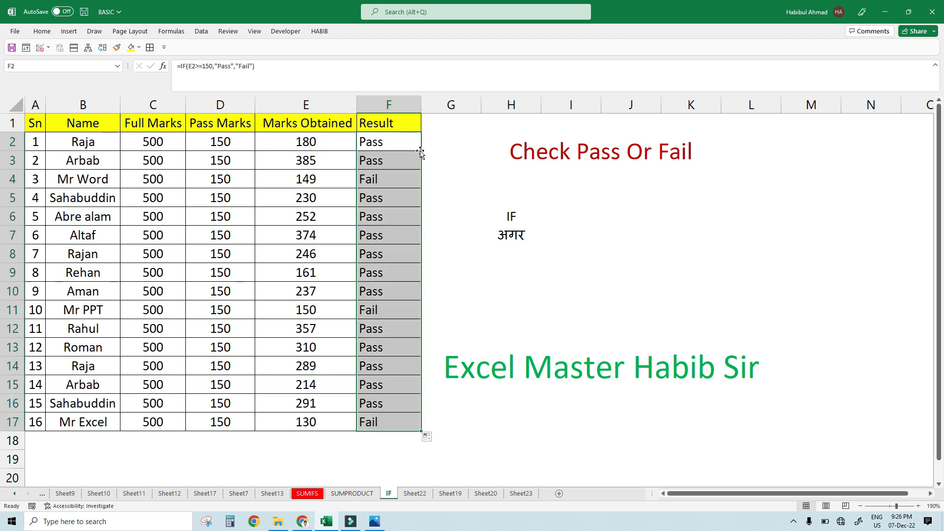
- Check the marks in E11 and E2, and set the mark in E4 to 149.99 to test the pass threshold
{"action": "left_click", "coordinate": [295, 312]}
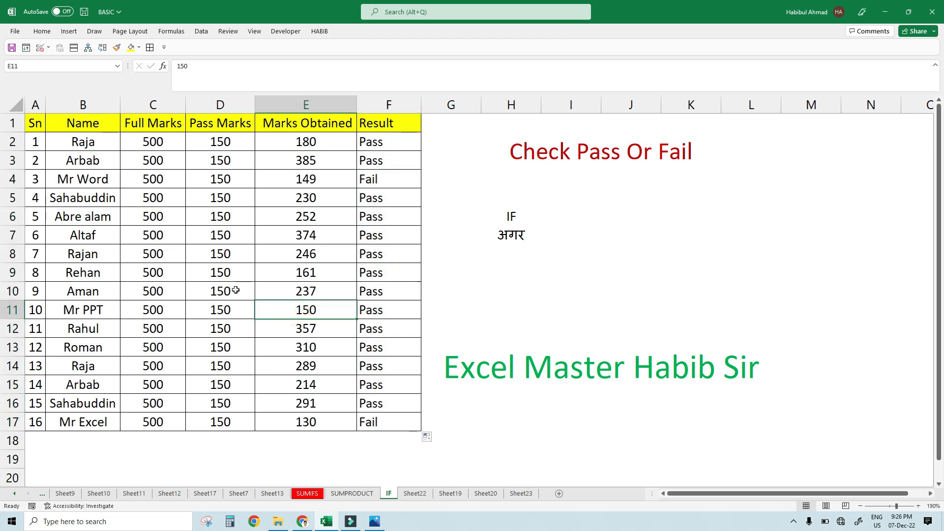
{"action": "left_click", "coordinate": [309, 143]}
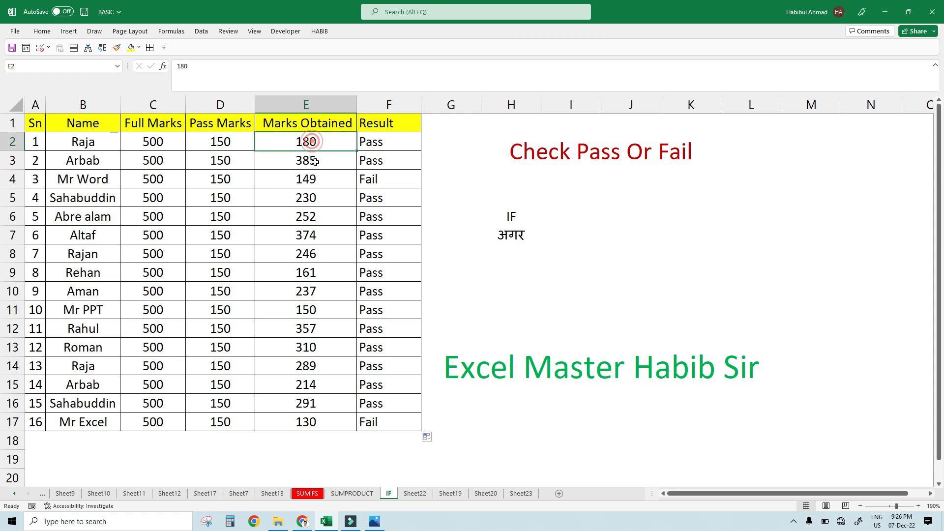
{"action": "left_click", "coordinate": [317, 177]}
{"action": "double_click", "coordinate": [317, 177]}
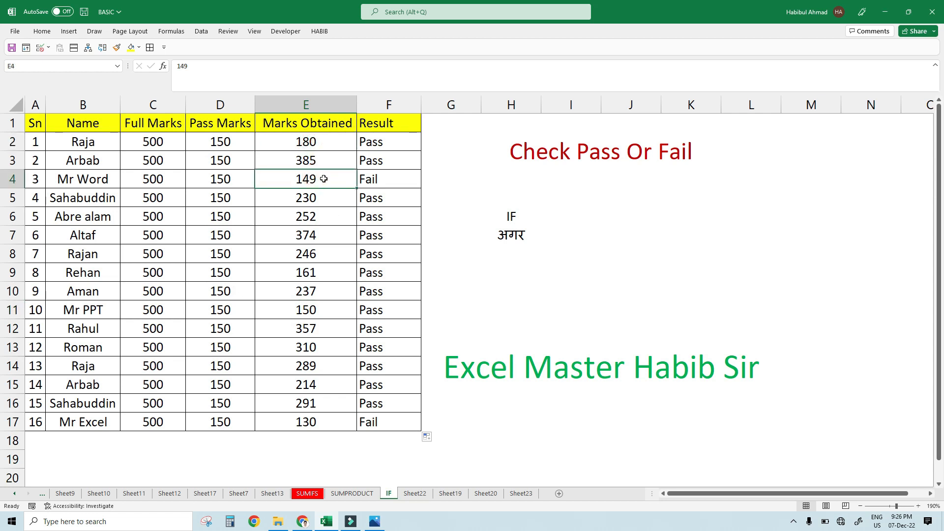
{"action": "key", "text": "BackSpace"}
{"action": "type", "text": "9.99"}
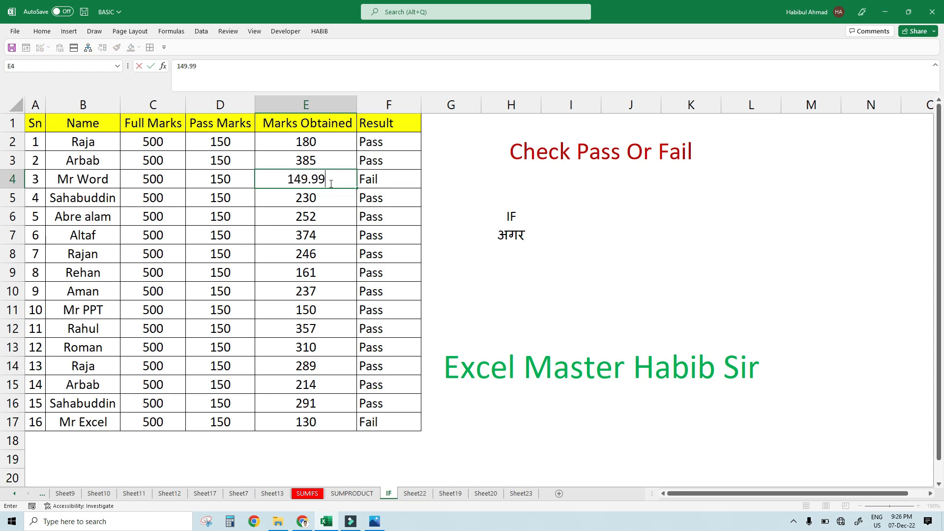
{"action": "key", "text": "Return"}
- Set the mark in E4 to 150 to test the result exactly at the pass threshold
{"action": "left_click", "coordinate": [330, 183]}
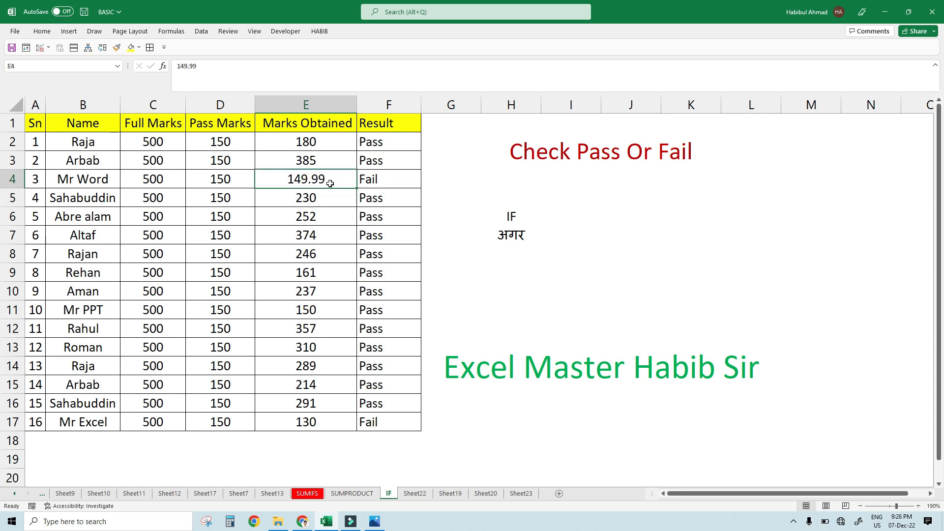
{"action": "type", "text": "150"}
{"action": "key", "text": "Return"}
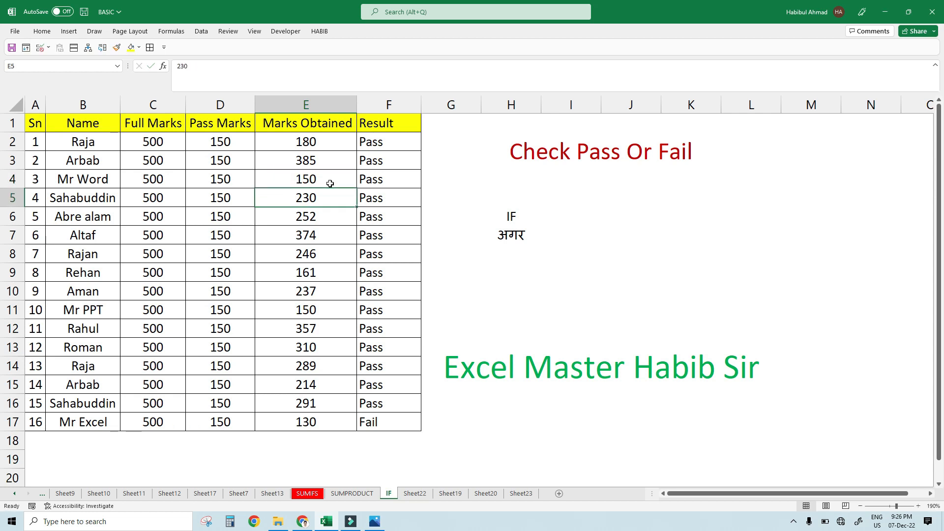
- Set the mark in E4 back to 149
{"action": "left_click", "coordinate": [330, 184]}
{"action": "type", "text": "14"}
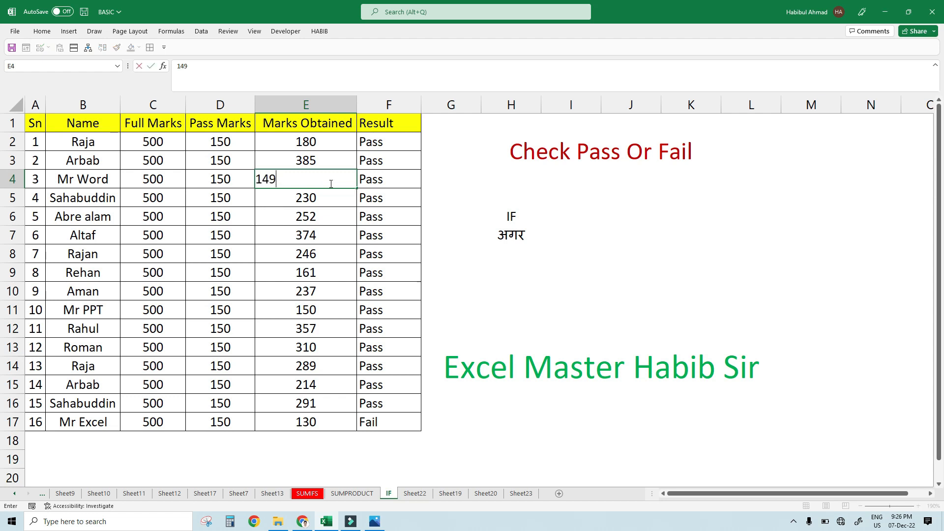
{"action": "type", "text": "9"}
{"action": "key", "text": "Return"}
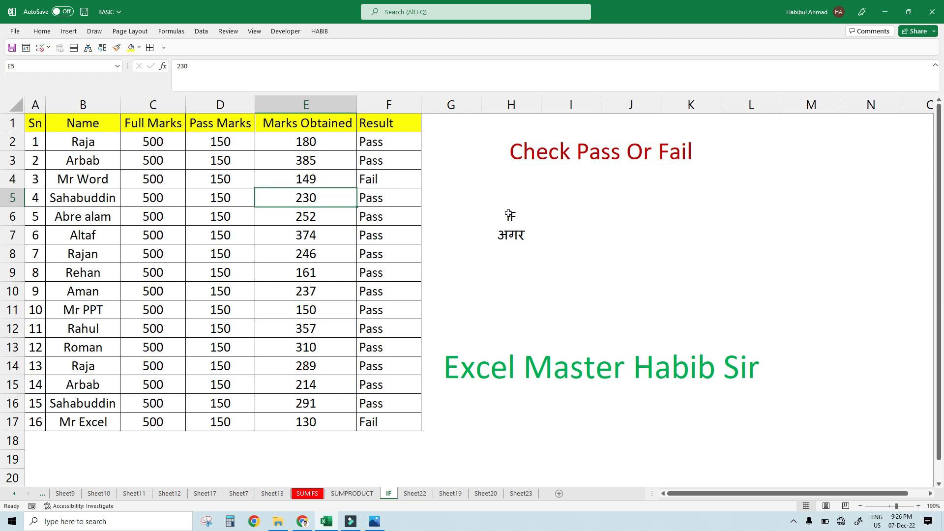
- Review the IF formulas in F4 and F2 against the marks obtained in rows 2 and 3
{"action": "left_click", "coordinate": [507, 214]}
{"action": "left_click", "coordinate": [386, 178]}
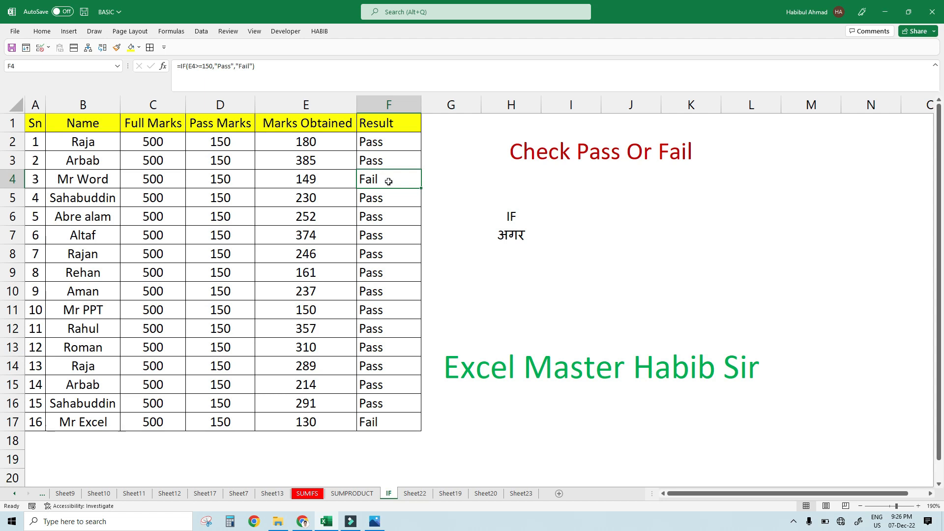
{"action": "left_click", "coordinate": [301, 143]}
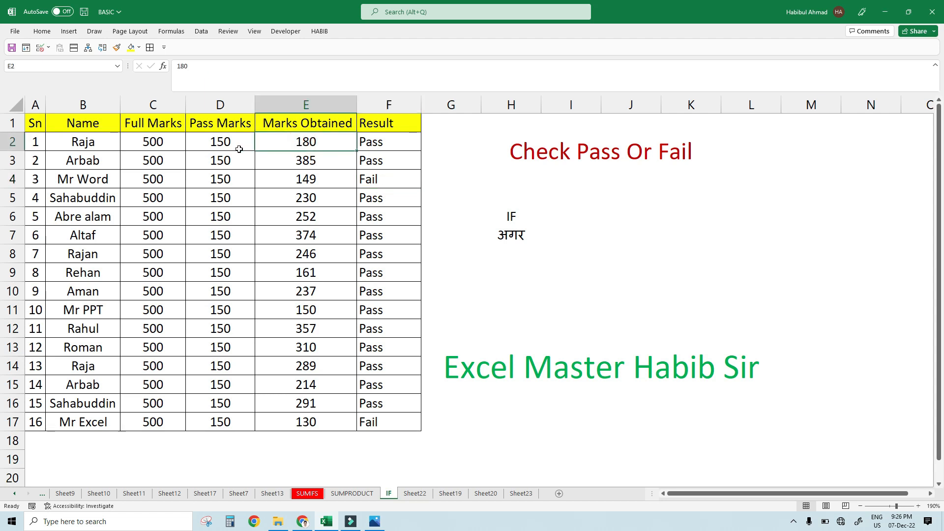
{"action": "left_click", "coordinate": [166, 129]}
{"action": "left_click", "coordinate": [310, 148]}
{"action": "left_click", "coordinate": [340, 162]}
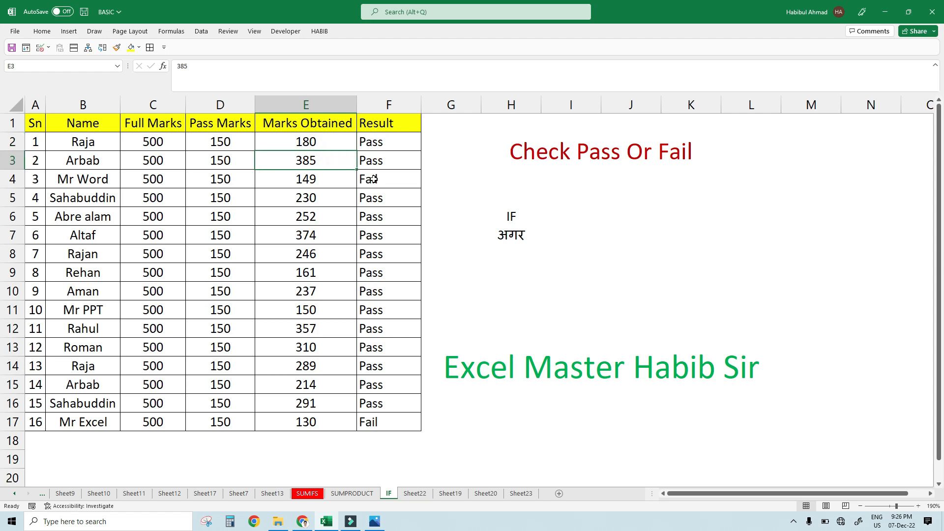
{"action": "left_click", "coordinate": [388, 146]}
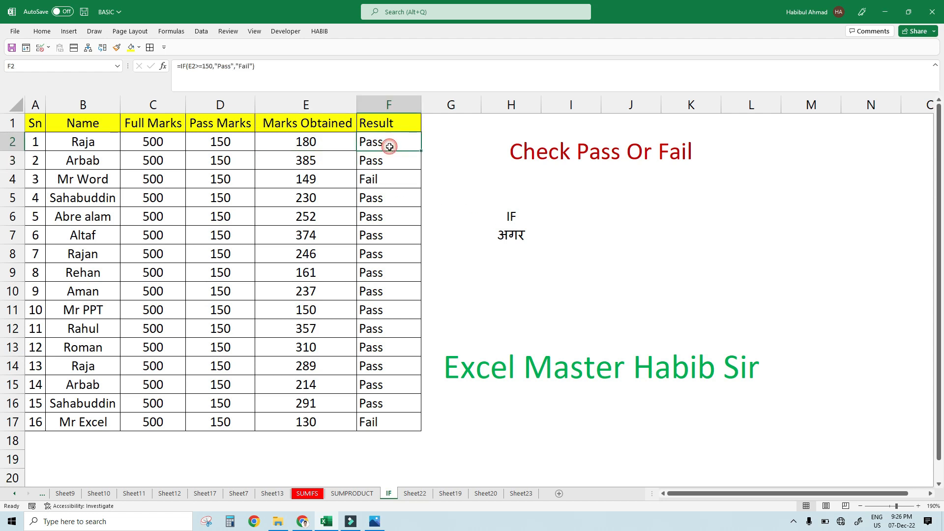